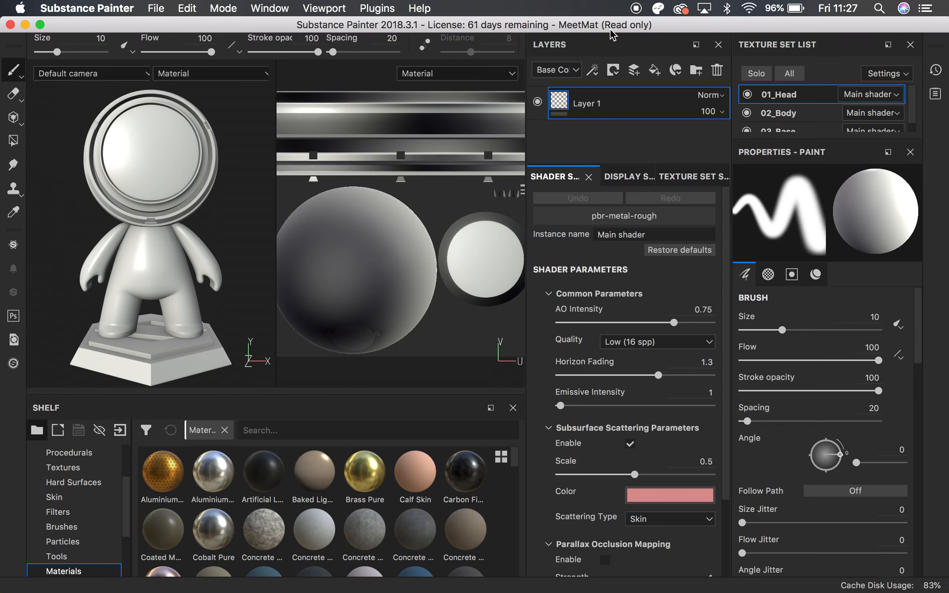
Add a fill layer to the 01_Head texture set and set its base color to pure red (R 1, G 0, B 0)
{"action": "left_click", "coordinate": [657, 76]}
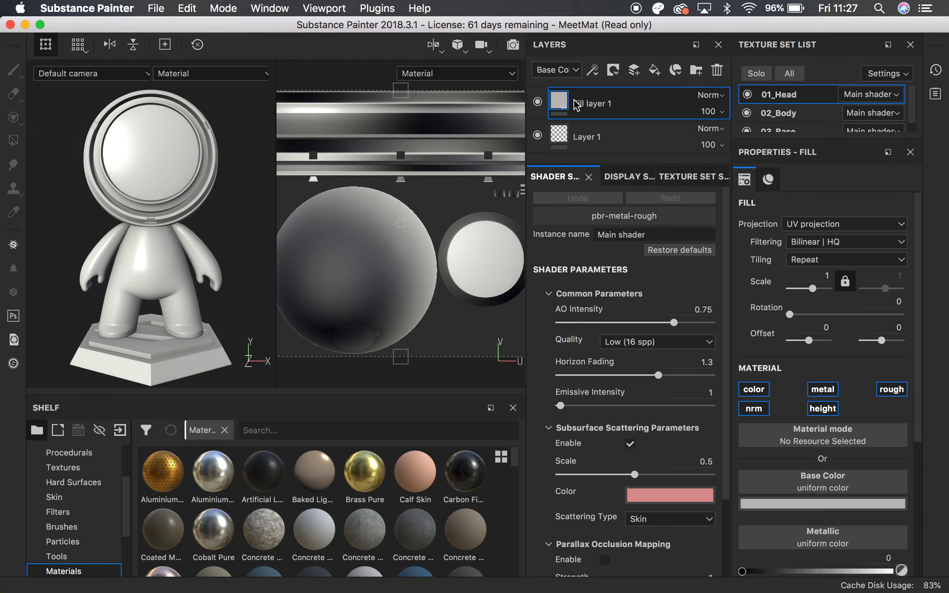
{"action": "scroll", "coordinate": [808, 301], "scroll_direction": "down", "scroll_amount": 5}
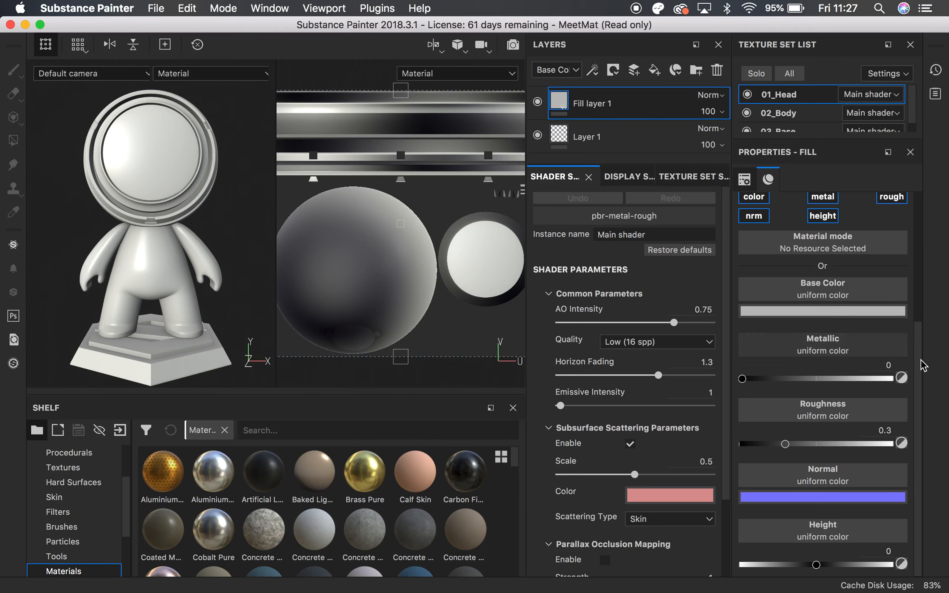
{"action": "left_click_drag", "start_coordinate": [919, 359], "coordinate": [925, 225]}
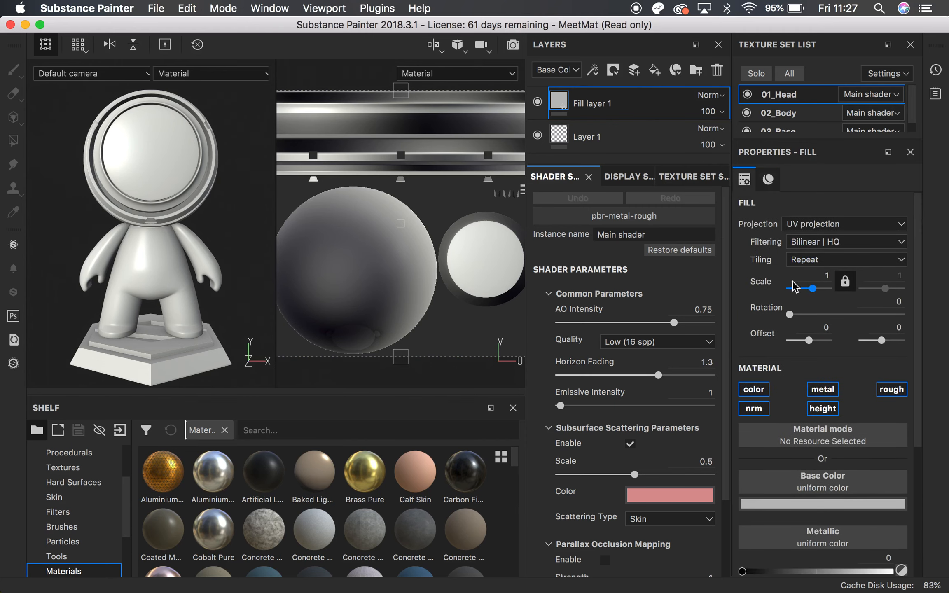
{"action": "left_click_drag", "start_coordinate": [918, 280], "coordinate": [935, 367]}
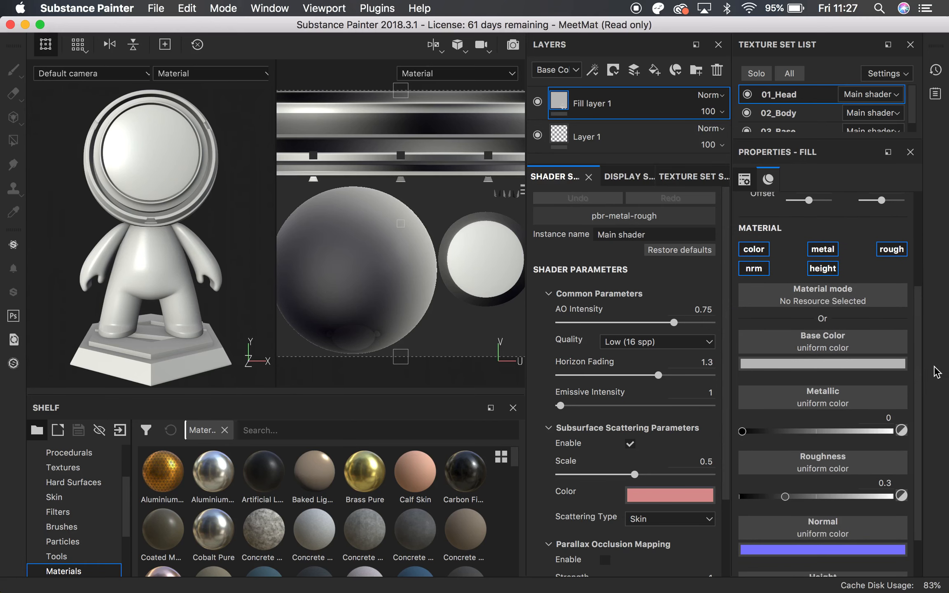
{"action": "left_click", "coordinate": [800, 363]}
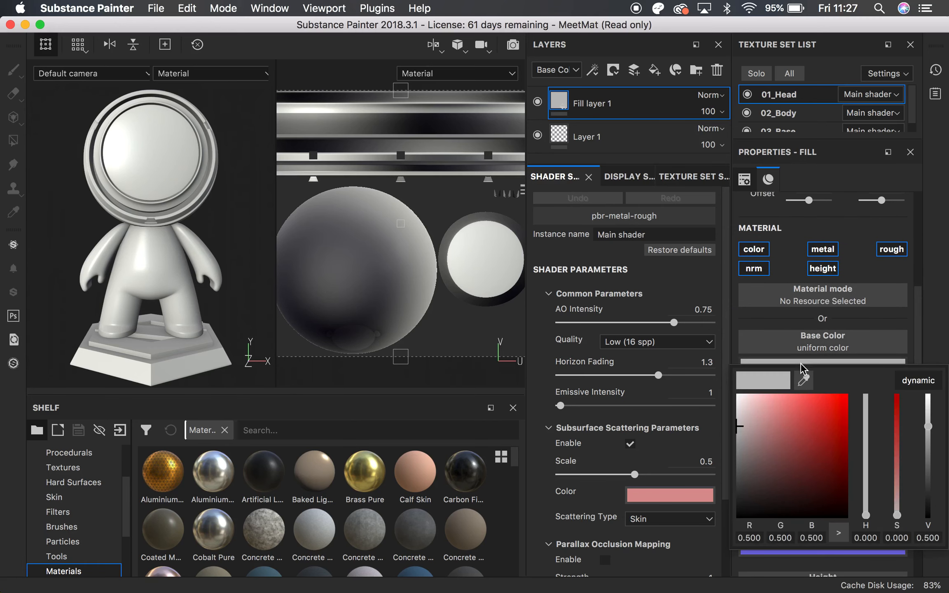
{"action": "left_click_drag", "start_coordinate": [799, 473], "coordinate": [803, 455]}
{"action": "left_click", "coordinate": [847, 395]}
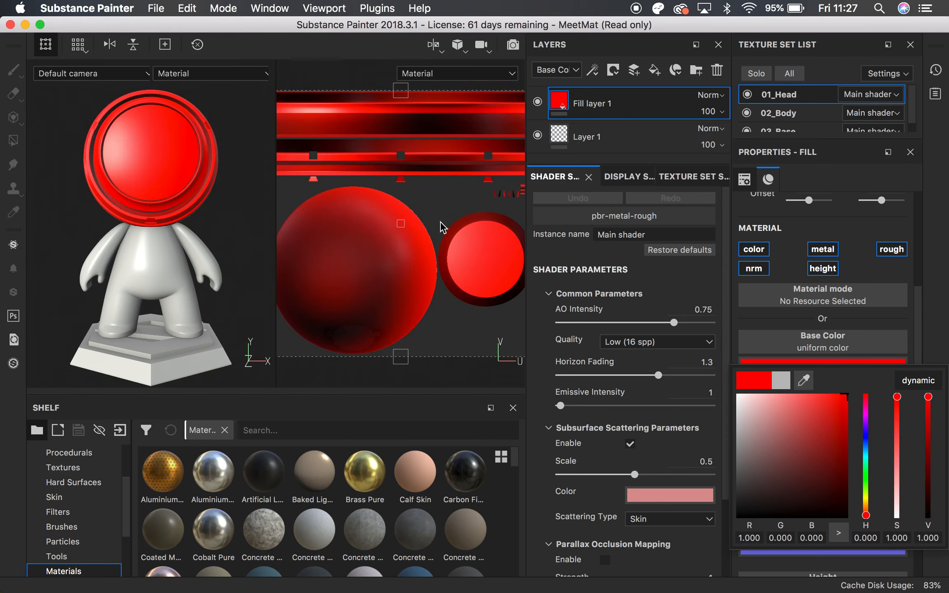
{"action": "left_click", "coordinate": [936, 332]}
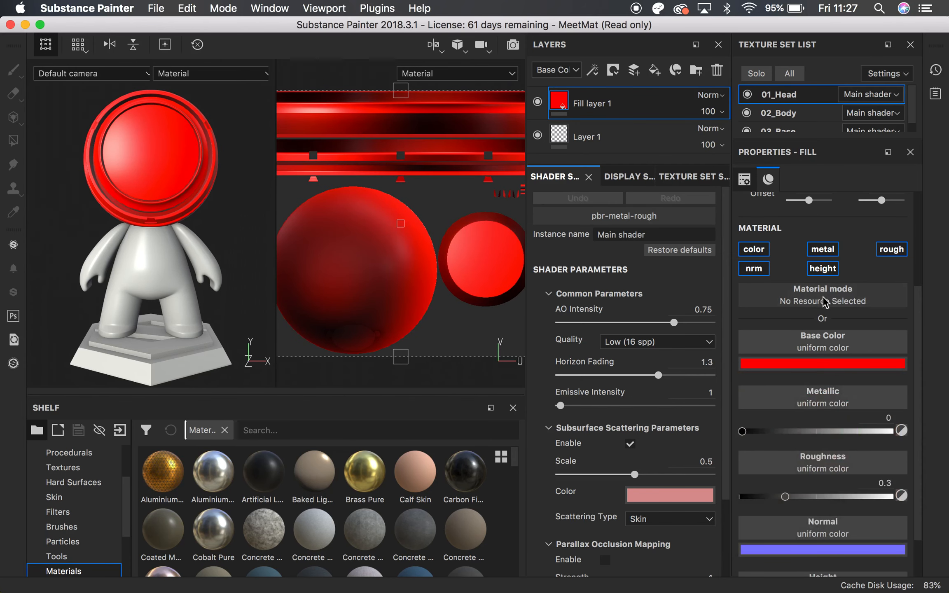
Try Metallic values of 1, 0.5121 and 0 on the head's red fill layer
{"action": "left_click_drag", "start_coordinate": [139, 201], "coordinate": [259, 199], "text": "alt"}
{"action": "right_click_drag", "start_coordinate": [259, 198], "coordinate": [5, 132], "text": "alt"}
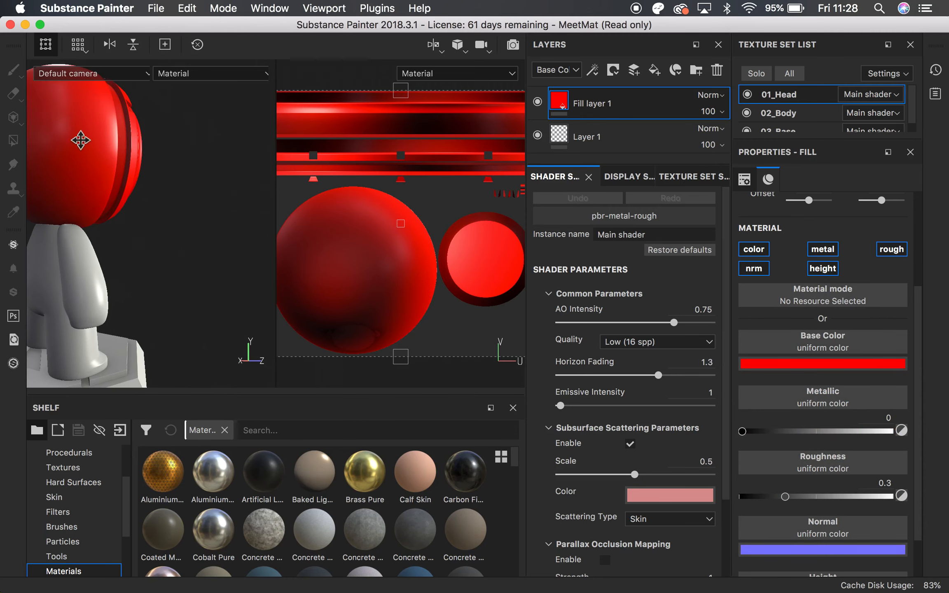
{"action": "middle_click_drag", "start_coordinate": [81, 140], "coordinate": [205, 198], "text": "alt"}
{"action": "left_click_drag", "start_coordinate": [204, 197], "coordinate": [93, 202], "text": "alt"}
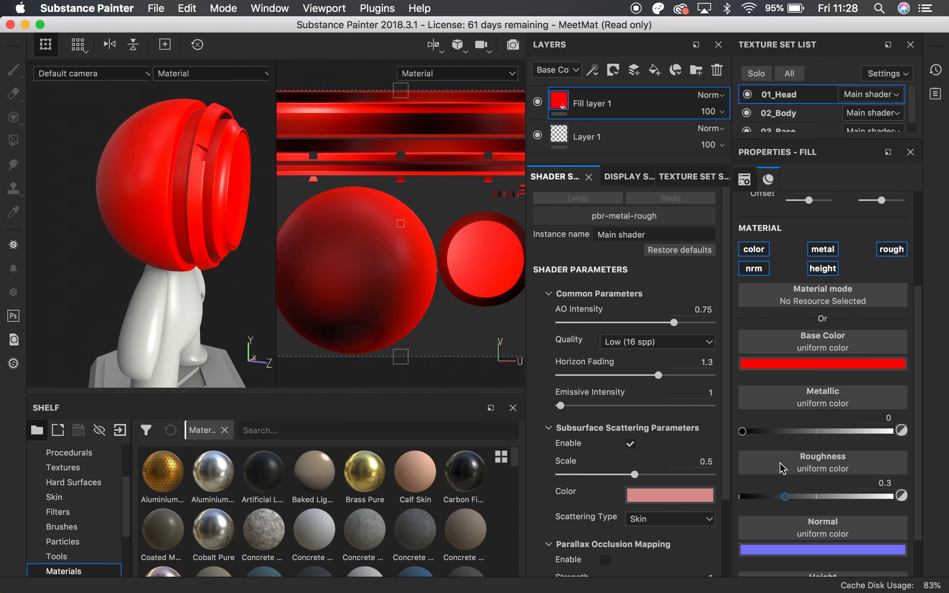
{"action": "left_click_drag", "start_coordinate": [742, 431], "coordinate": [889, 430]}
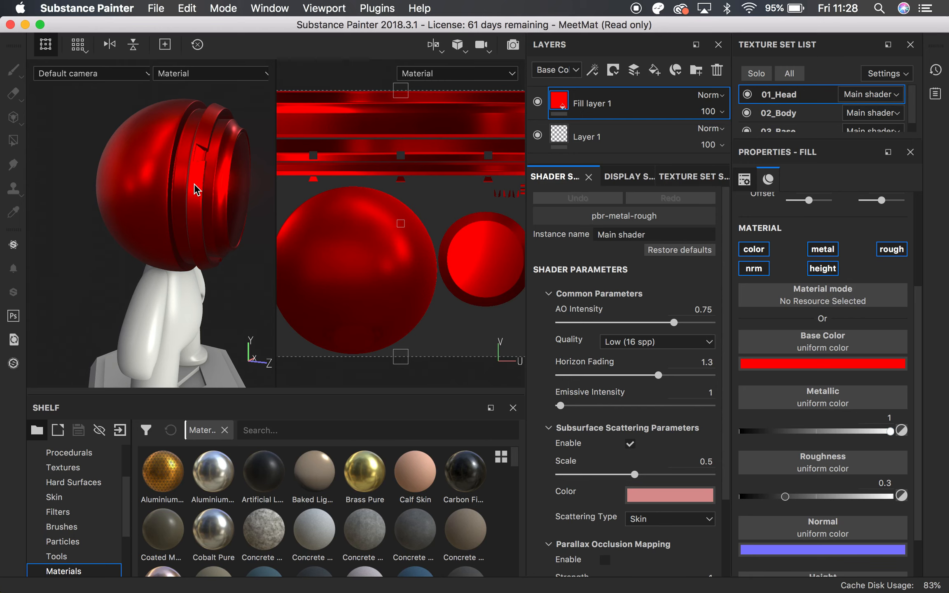
{"action": "left_click_drag", "start_coordinate": [889, 431], "coordinate": [820, 436]}
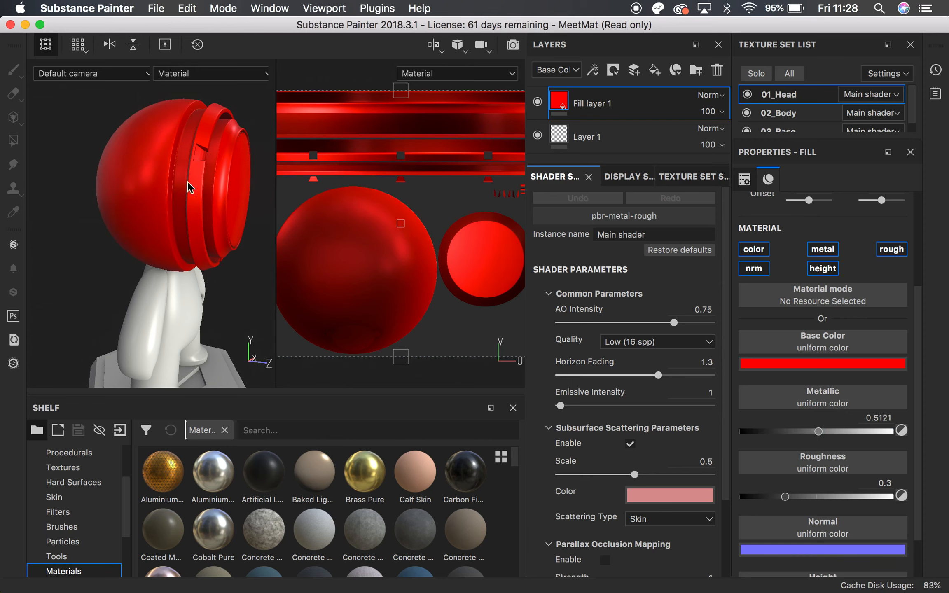
{"action": "left_click_drag", "start_coordinate": [819, 431], "coordinate": [887, 431]}
{"action": "left_click", "coordinate": [890, 431]}
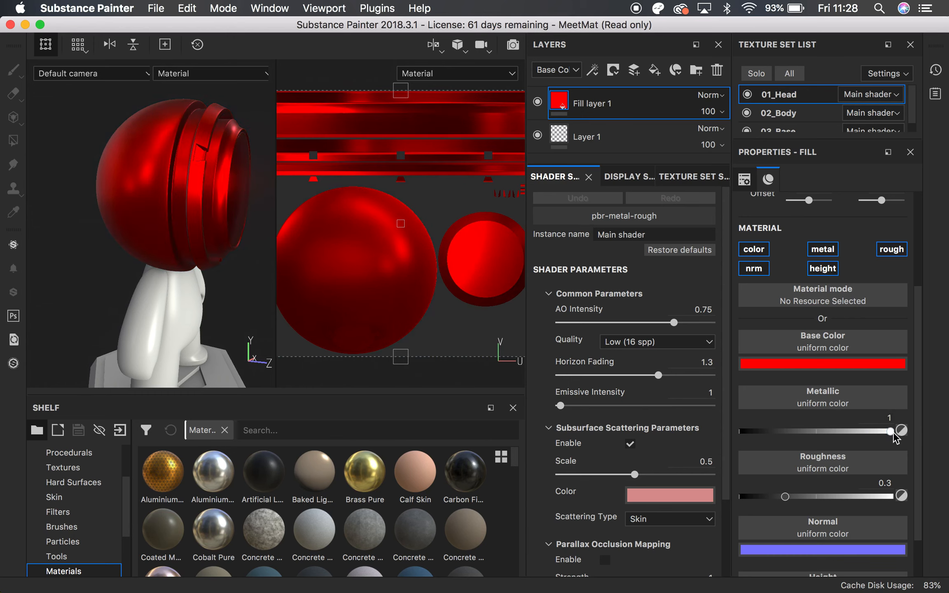
{"action": "left_click_drag", "start_coordinate": [891, 437], "coordinate": [647, 434]}
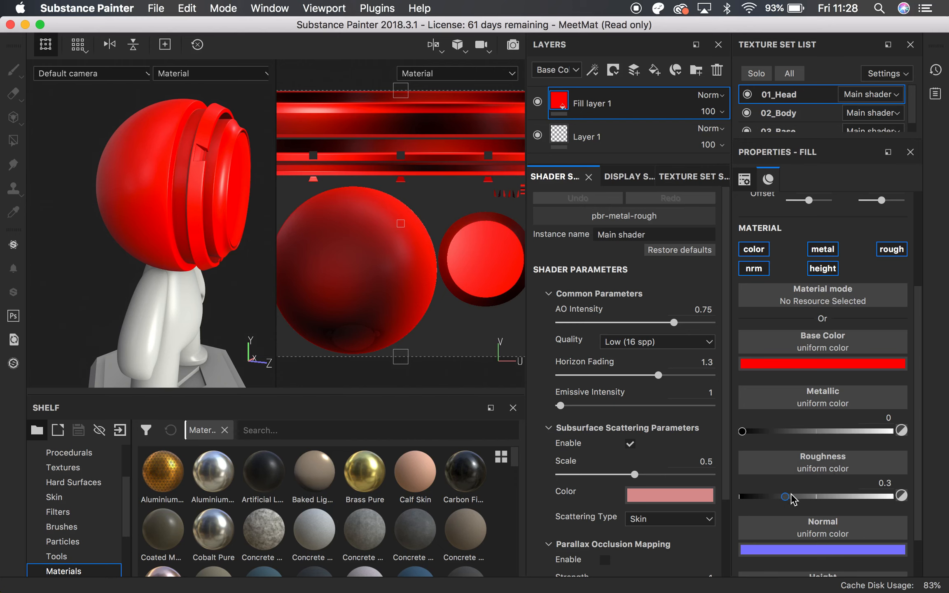
Try Roughness values of 1 and 0 on the red fill layer to compare matte and glossy surfaces
{"action": "left_click_drag", "start_coordinate": [786, 496], "coordinate": [928, 504]}
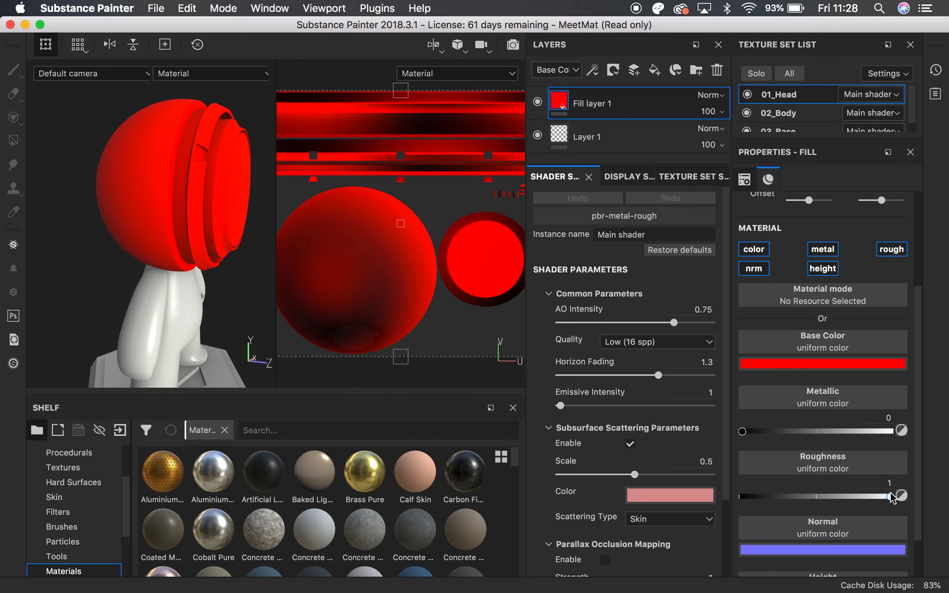
{"action": "left_click_drag", "start_coordinate": [890, 496], "coordinate": [702, 490]}
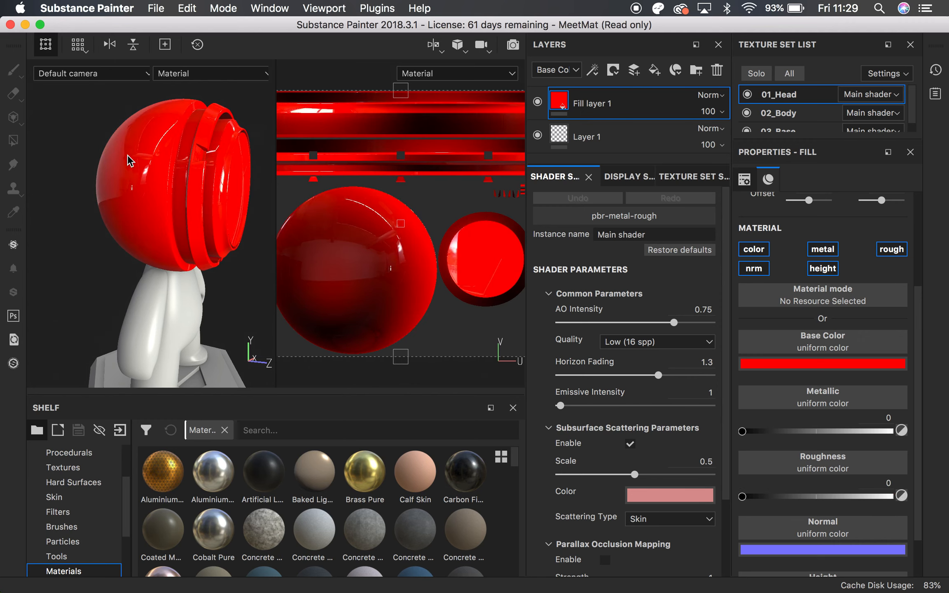
{"action": "left_click_drag", "start_coordinate": [167, 173], "coordinate": [180, 191], "text": "alt"}
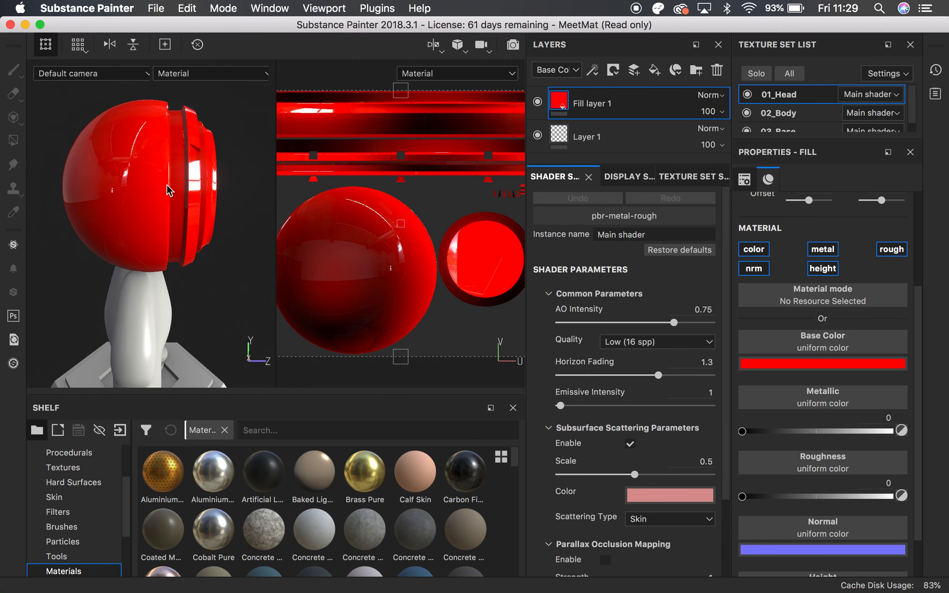
{"action": "left_click_drag", "start_coordinate": [744, 497], "coordinate": [691, 493]}
Set the red fill layer's Metallic to 0.5942 and its Roughness to 0.2512
{"action": "left_click_drag", "start_coordinate": [743, 431], "coordinate": [947, 436]}
{"action": "left_click_drag", "start_coordinate": [153, 177], "coordinate": [140, 91], "text": "alt"}
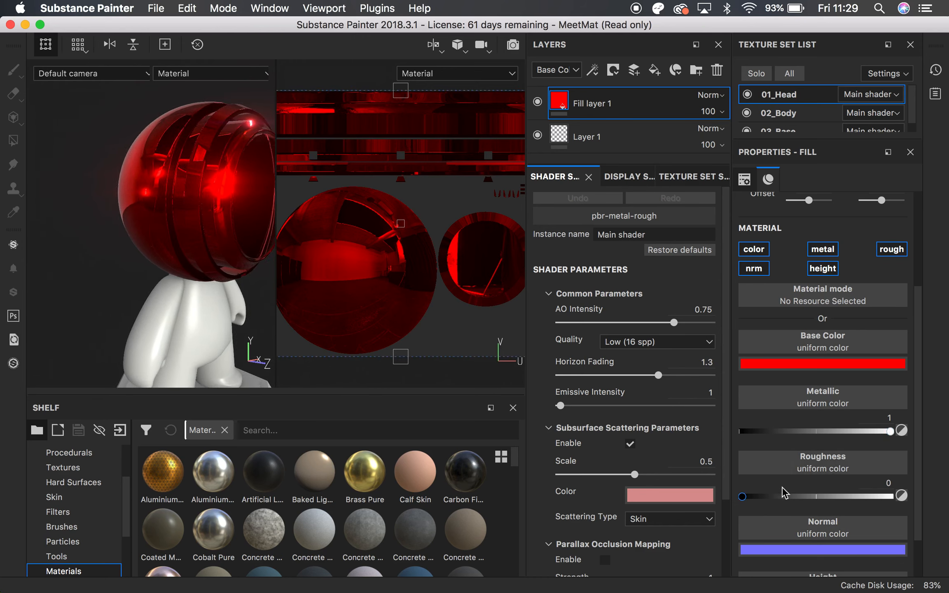
{"action": "left_click_drag", "start_coordinate": [743, 497], "coordinate": [778, 498]}
{"action": "left_click_drag", "start_coordinate": [888, 433], "coordinate": [831, 435]}
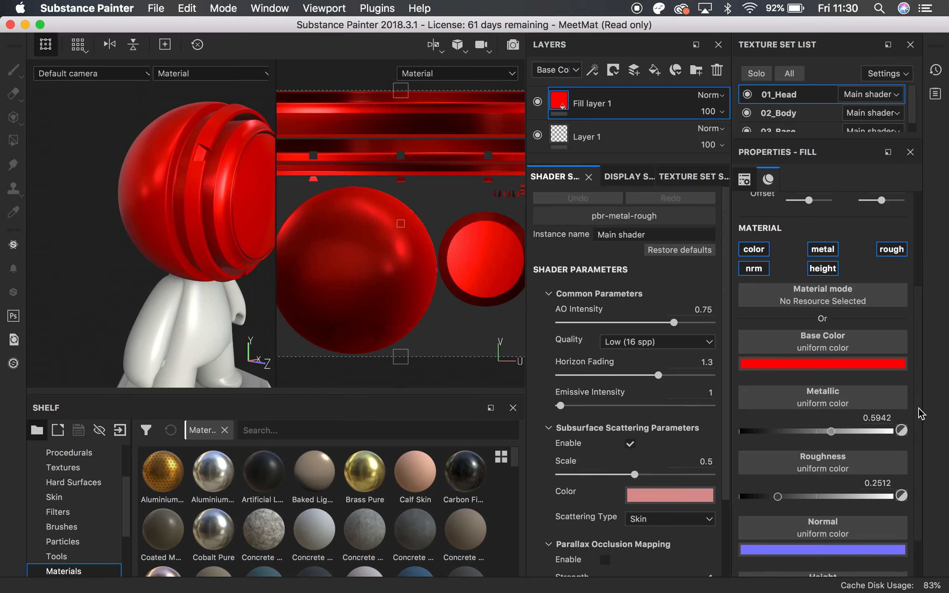
Add a paint layer above the red fill and restrict its brush material to the height channel only
{"action": "scroll", "coordinate": [918, 435], "scroll_direction": "down", "scroll_amount": 2}
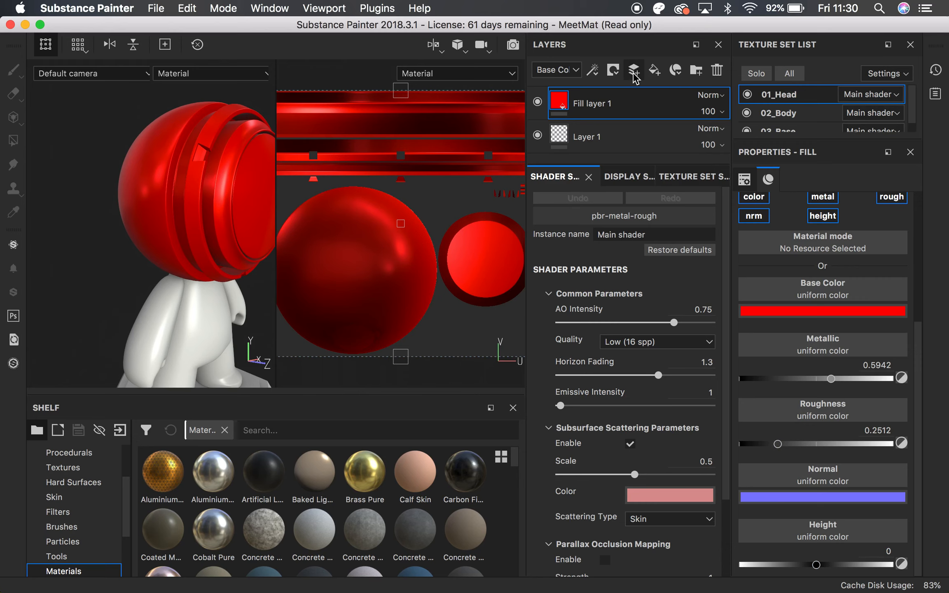
{"action": "left_click", "coordinate": [12, 78]}
{"action": "left_click_drag", "start_coordinate": [918, 323], "coordinate": [944, 456]}
{"action": "scroll", "coordinate": [829, 375], "scroll_direction": "down", "scroll_amount": 10}
{"action": "scroll", "coordinate": [828, 375], "scroll_direction": "up", "scroll_amount": 5}
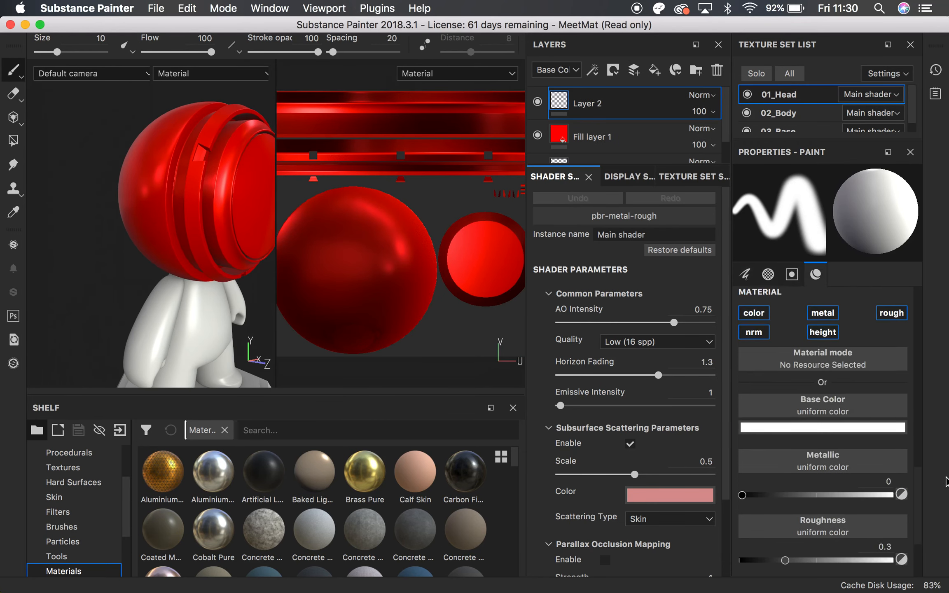
{"action": "left_click", "coordinate": [754, 346]}
{"action": "left_click", "coordinate": [823, 346]}
{"action": "left_click", "coordinate": [892, 345]}
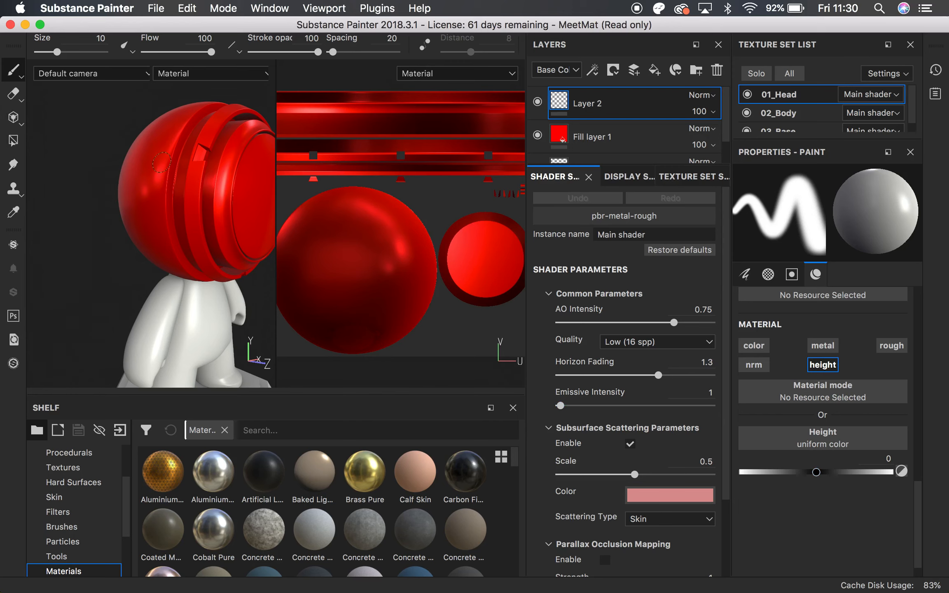
Set the brush height to 1 and paint raised freehand strokes on the side and back of the head
{"action": "left_click", "coordinate": [145, 227]}
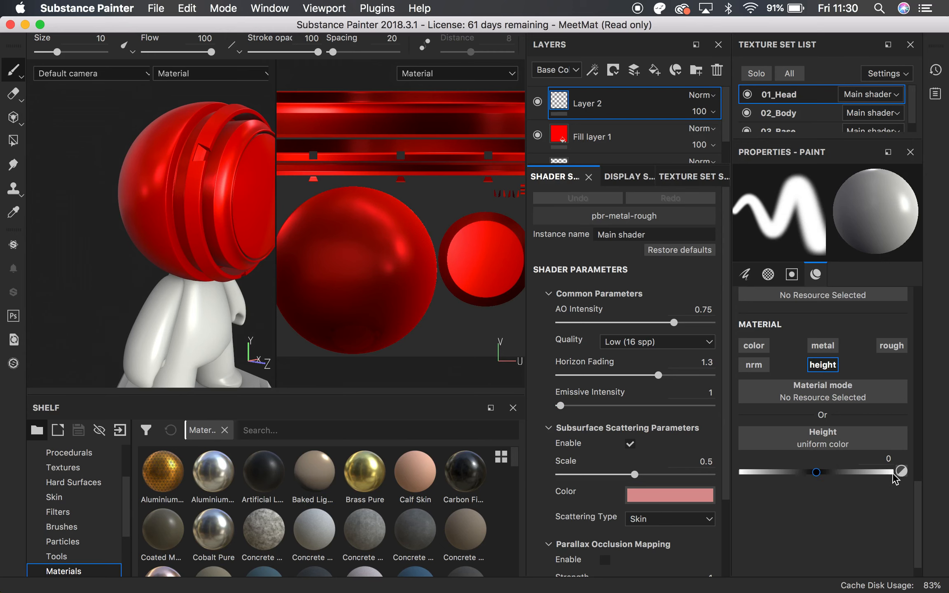
{"action": "left_click_drag", "start_coordinate": [859, 475], "coordinate": [918, 475]}
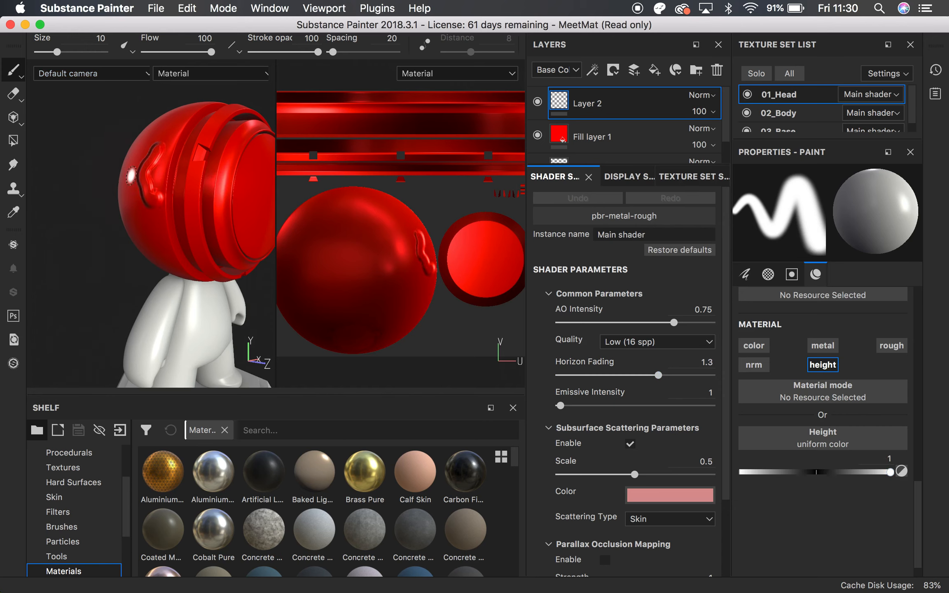
{"action": "left_click_drag", "start_coordinate": [164, 165], "coordinate": [207, 159], "text": "alt"}
{"action": "mouse_move", "coordinate": [127, 182]}
{"action": "left_mouse_down", "text": "alt"}
{"action": "mouse_move", "coordinate": [110, 175]}
{"action": "mouse_move", "coordinate": [120, 223]}
{"action": "left_mouse_up", "text": "alt"}
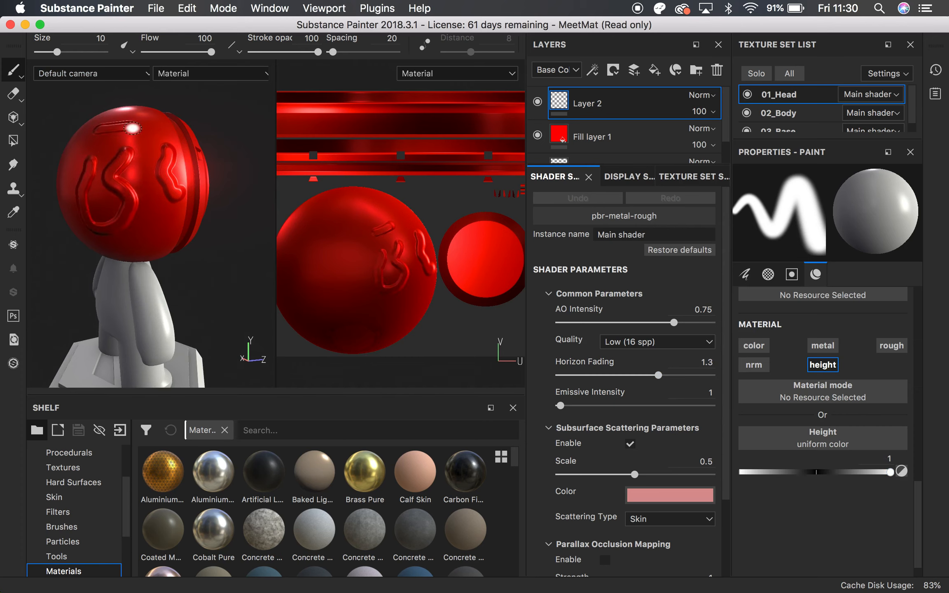
{"action": "left_click_drag", "start_coordinate": [147, 154], "coordinate": [136, 180], "text": "alt"}
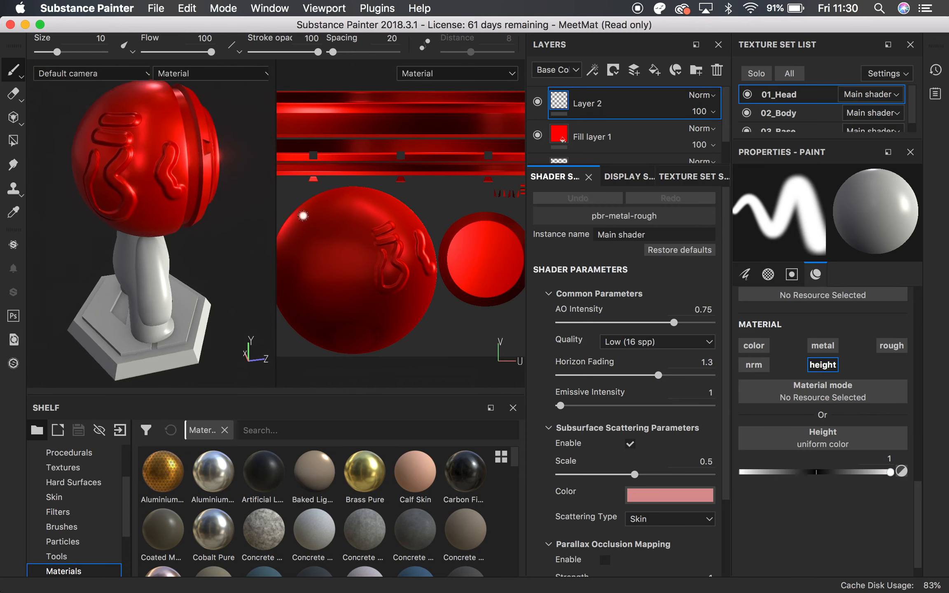
Set the Environment Rotation to 303 in the display settings to relight the painted strokes
{"action": "left_click", "coordinate": [612, 183]}
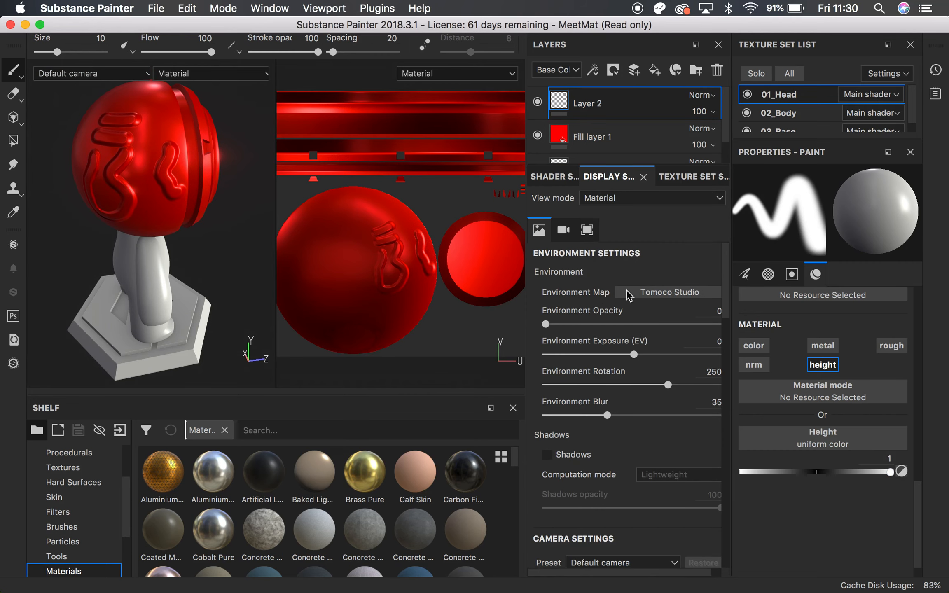
{"action": "left_click_drag", "start_coordinate": [668, 385], "coordinate": [514, 375]}
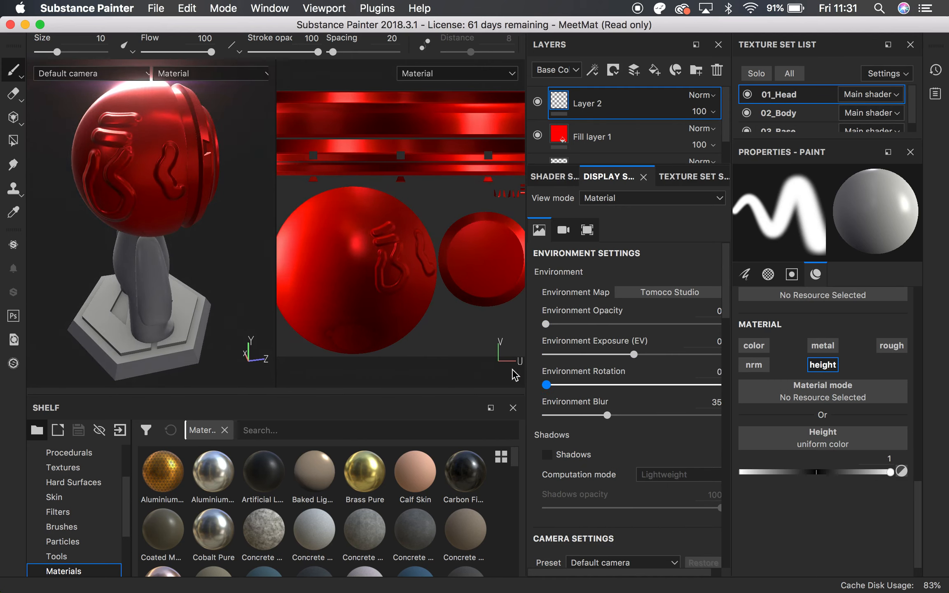
{"action": "left_click_drag", "start_coordinate": [578, 384], "coordinate": [693, 384]}
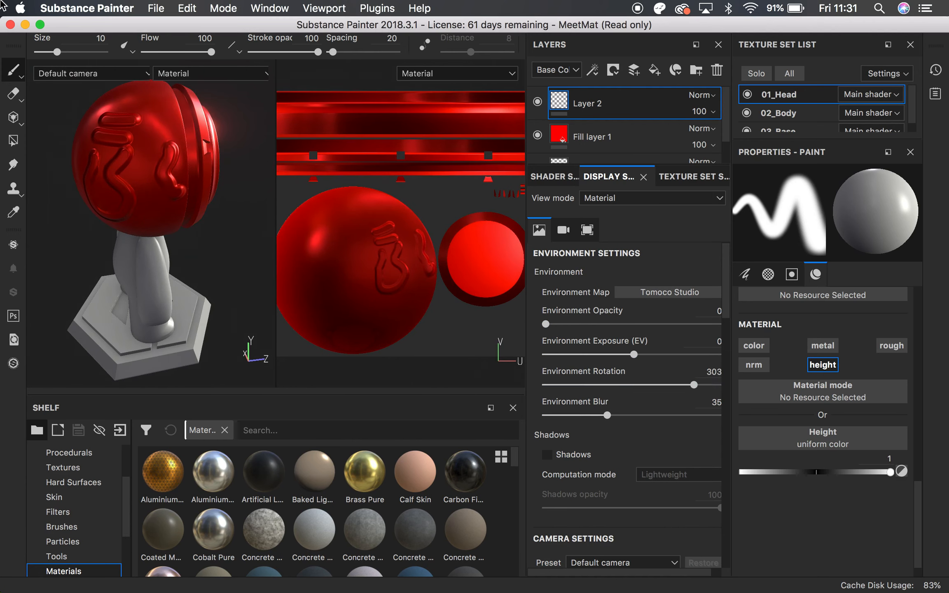
Set the brush height to -1 and paint small round dents into the head
{"action": "mouse_move", "coordinate": [165, 208]}
{"action": "left_mouse_down", "text": "alt"}
{"action": "mouse_move", "coordinate": [49, 170]}
{"action": "mouse_move", "coordinate": [213, 190]}
{"action": "mouse_move", "coordinate": [191, 172]}
{"action": "left_mouse_up", "text": "alt"}
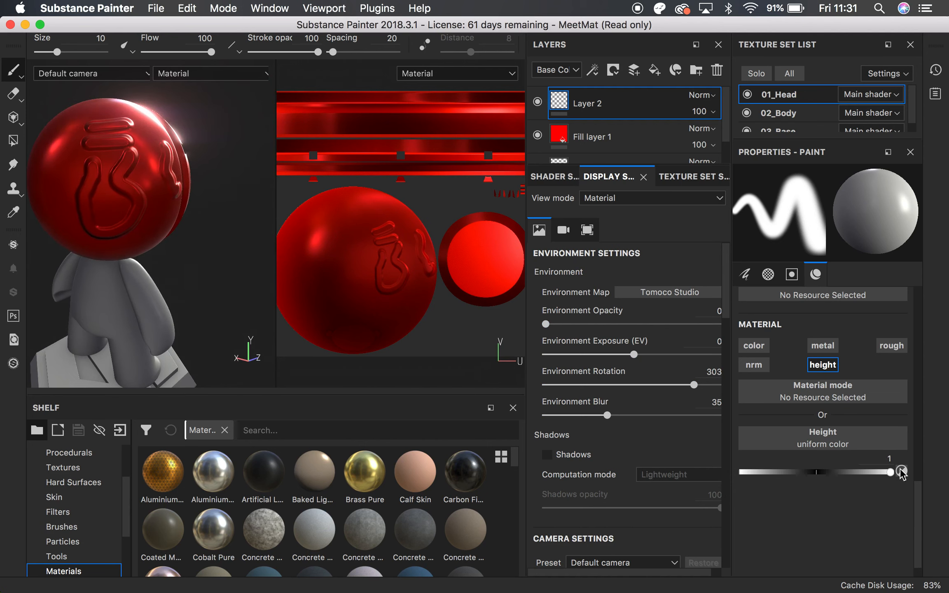
{"action": "left_click_drag", "start_coordinate": [891, 478], "coordinate": [610, 473]}
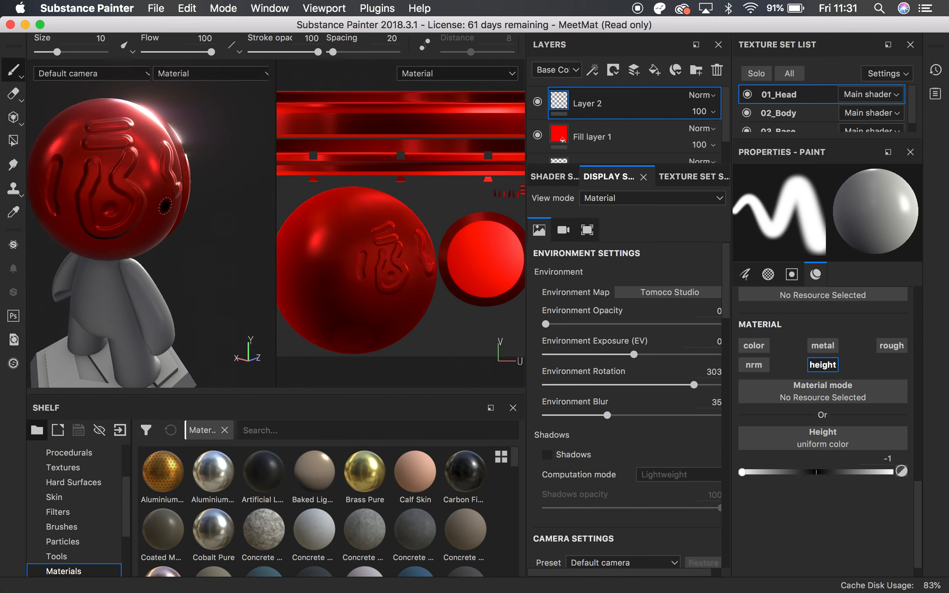
{"action": "mouse_move", "coordinate": [89, 169]}
{"action": "left_mouse_down", "text": "alt"}
{"action": "mouse_move", "coordinate": [197, 151]}
{"action": "mouse_move", "coordinate": [156, 194]}
{"action": "left_mouse_up", "text": "alt"}
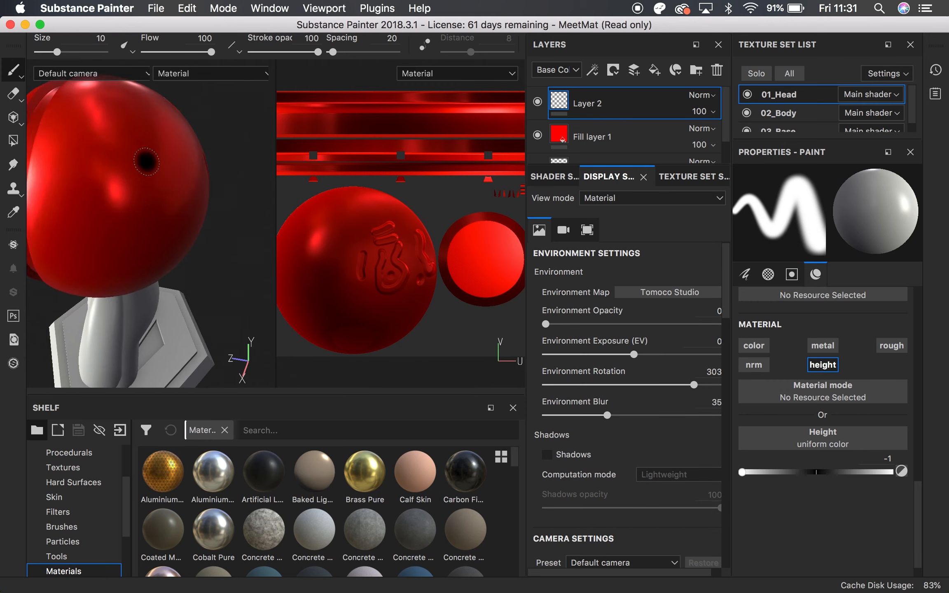
Select the "Artistic Ha..." brush and paint rough, sunken strokes across the head next to the round dents
{"action": "left_click", "coordinate": [61, 527]}
{"action": "left_click", "coordinate": [222, 478]}
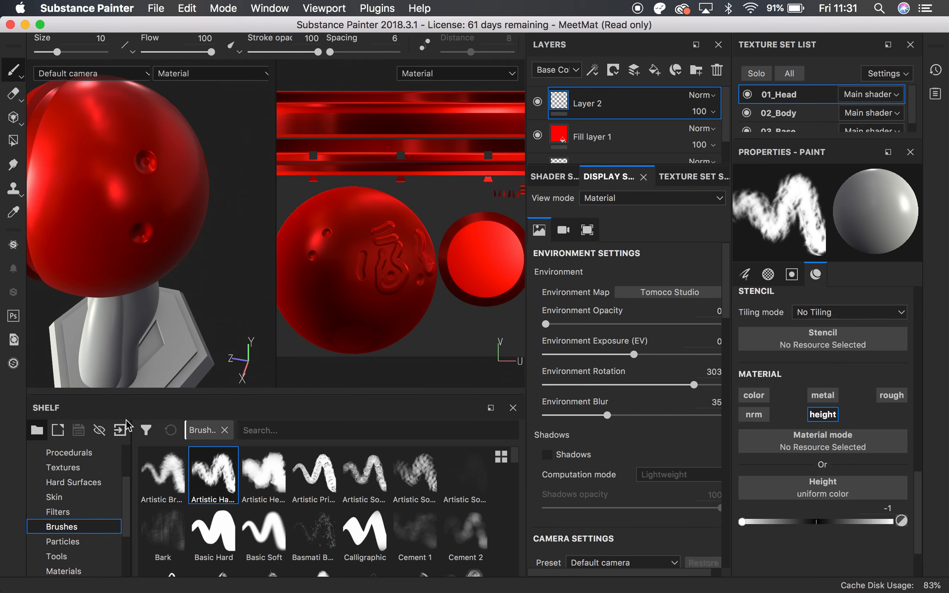
{"action": "left_click_drag", "start_coordinate": [94, 139], "coordinate": [78, 131]}
{"action": "left_click", "coordinate": [83, 206]}
{"action": "left_click", "coordinate": [103, 152]}
{"action": "left_click", "coordinate": [98, 135]}
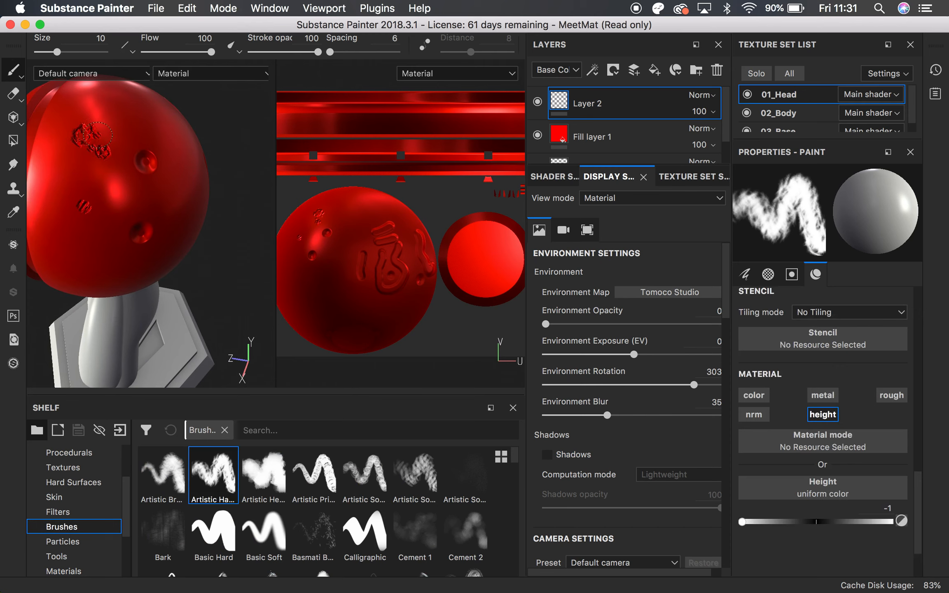
{"action": "left_click", "coordinate": [99, 142]}
{"action": "mouse_move", "coordinate": [82, 150]}
{"action": "left_mouse_down"}
{"action": "mouse_move", "coordinate": [101, 188]}
{"action": "mouse_move", "coordinate": [124, 157]}
{"action": "mouse_move", "coordinate": [120, 82]}
{"action": "mouse_move", "coordinate": [136, 110]}
{"action": "left_mouse_up"}
{"action": "mouse_move", "coordinate": [165, 194]}
{"action": "left_mouse_down", "text": "alt"}
{"action": "mouse_move", "coordinate": [72, 164]}
{"action": "mouse_move", "coordinate": [149, 163]}
{"action": "mouse_move", "coordinate": [223, 182]}
{"action": "left_mouse_up", "text": "alt"}
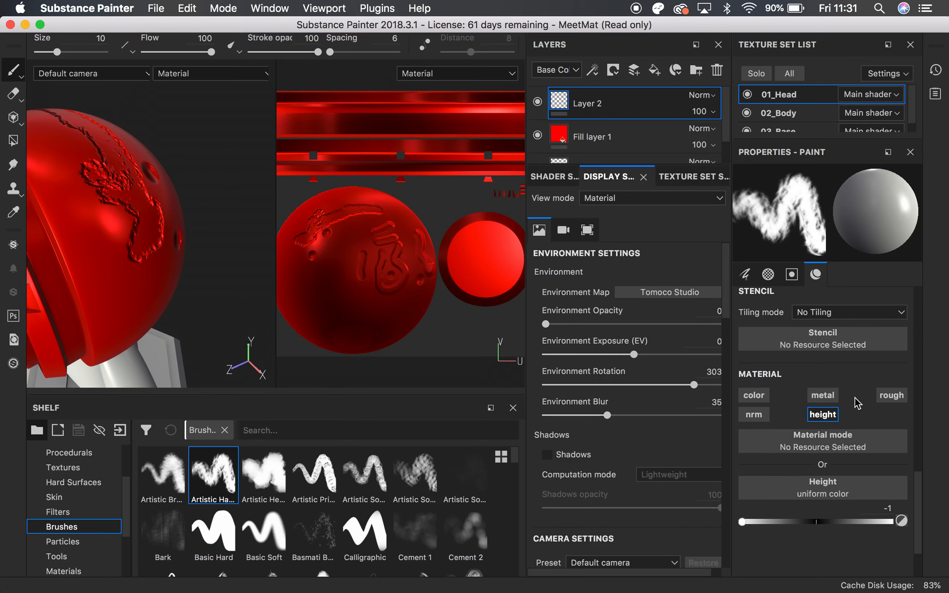
Select the red fill layer beneath the height-painted layer
{"action": "left_click_drag", "start_coordinate": [925, 504], "coordinate": [924, 301]}
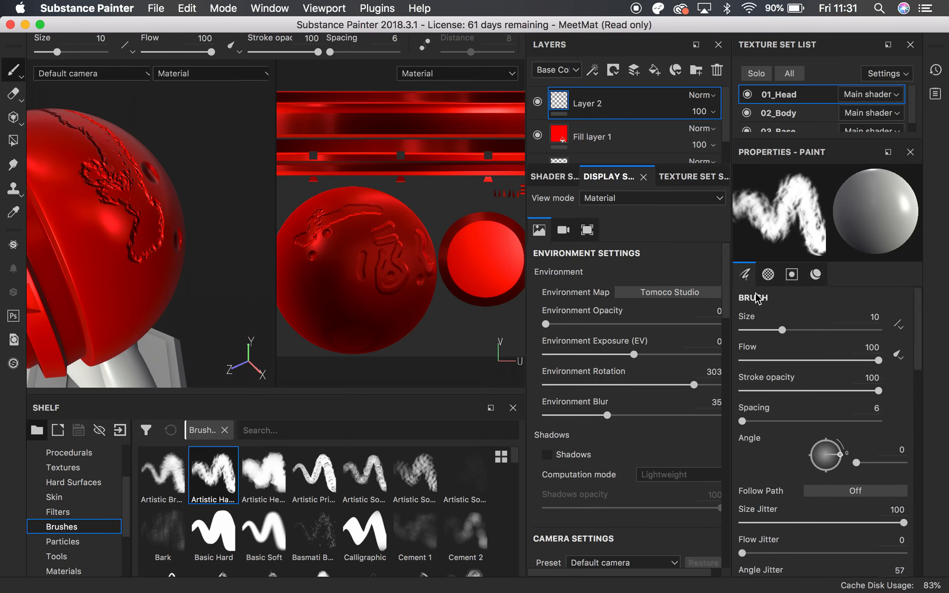
{"action": "left_click", "coordinate": [597, 143]}
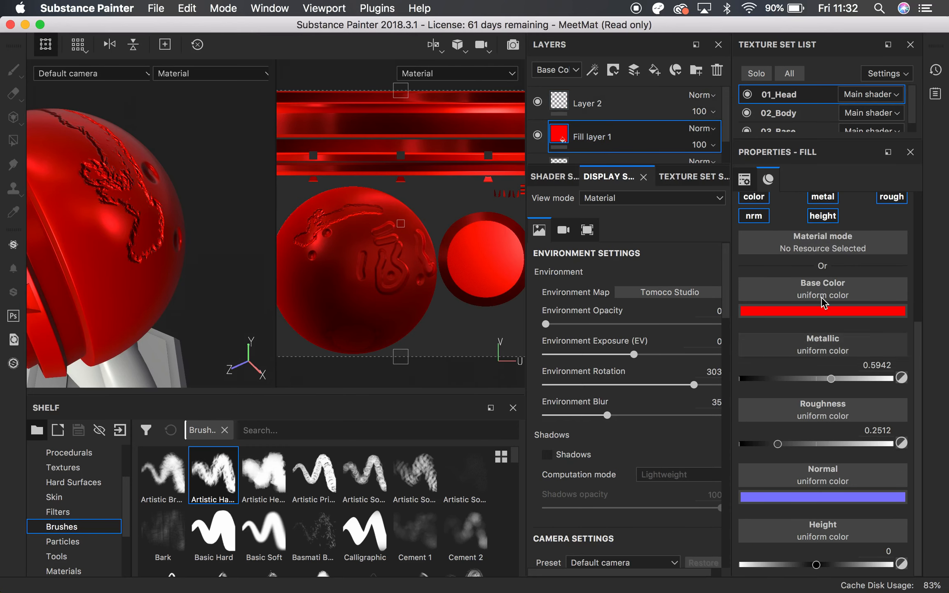